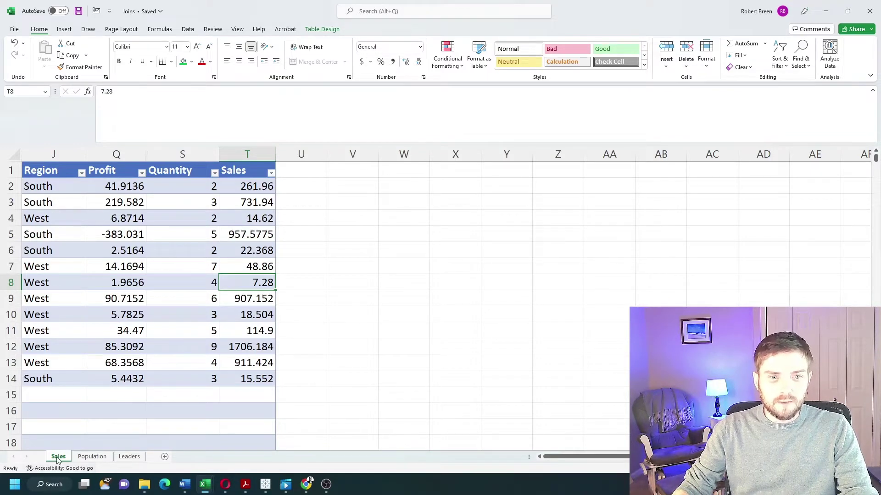
# Review the Population sheet, then bring the Leaders sheet forward.
pyautogui.click(91, 457)
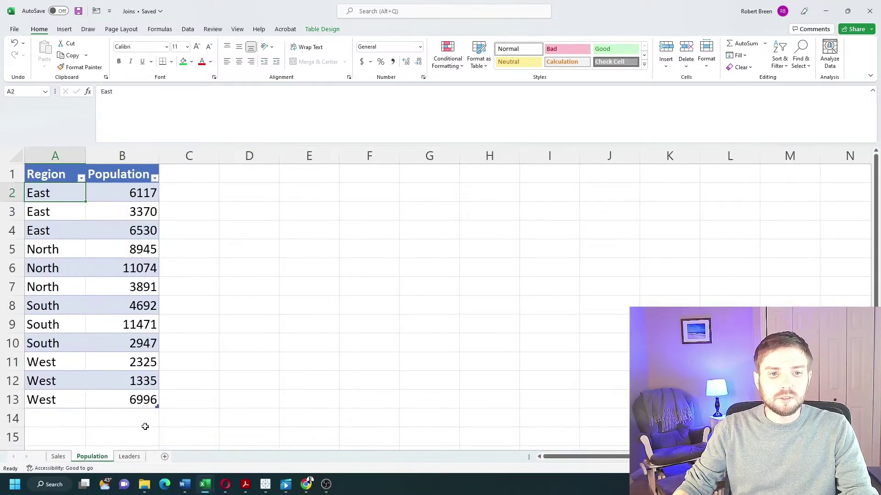
pyautogui.click(129, 457)
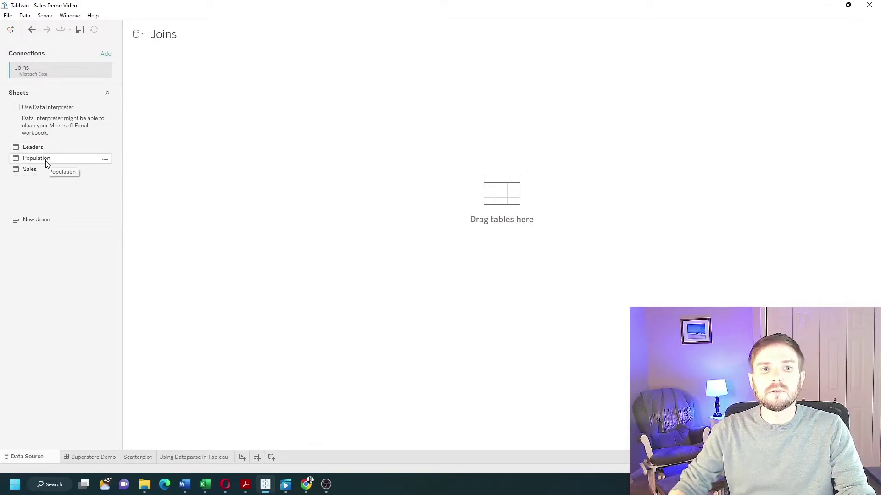
# Leave only the Sales sheet on the canvas, discarding Population after dragging it in.
pyautogui.moveTo(35, 169); pyautogui.dragTo(183, 94)
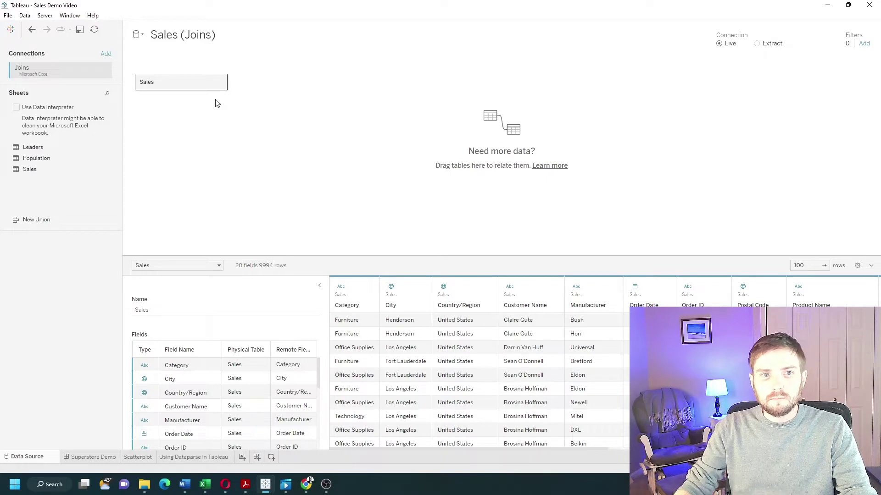
pyautogui.moveTo(42, 159)
pyautogui.mouseDown()
pyautogui.moveTo(271, 89)
pyautogui.moveTo(272, 80)
pyautogui.mouseUp()
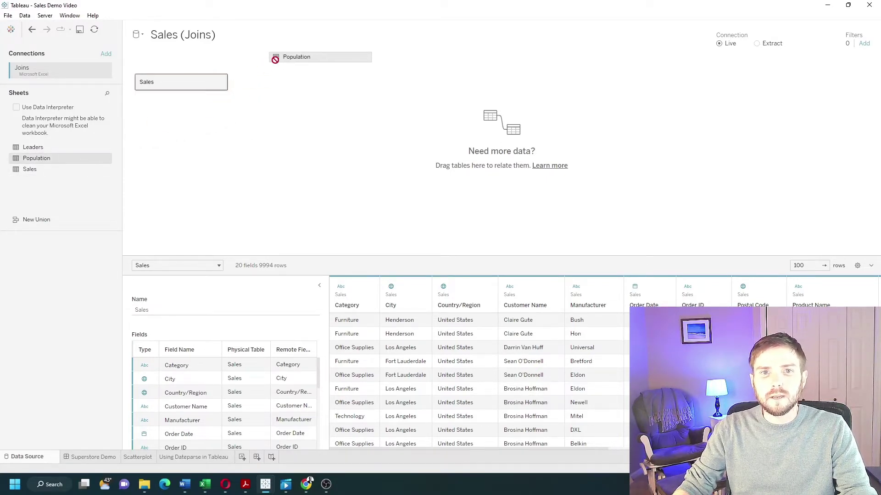
pyautogui.moveTo(274, 81); pyautogui.dragTo(5, 193)
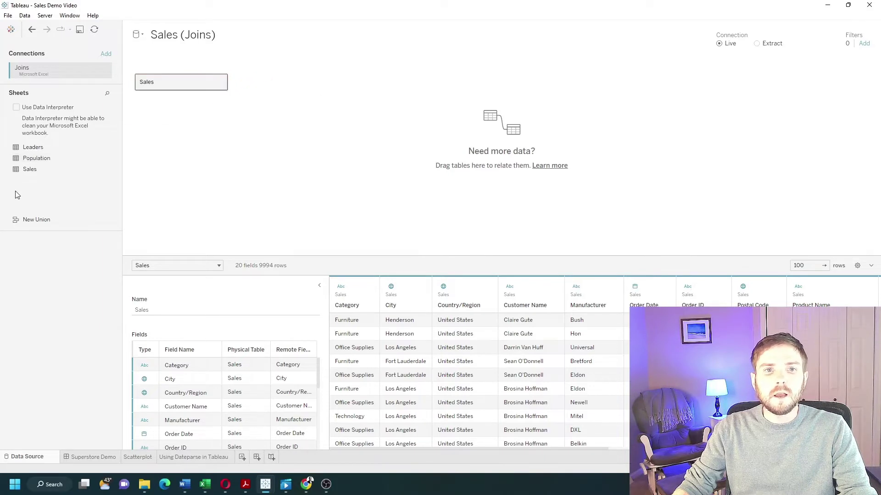
# View the Sales table's underlying physical tables from its dropdown.
pyautogui.click(221, 83)
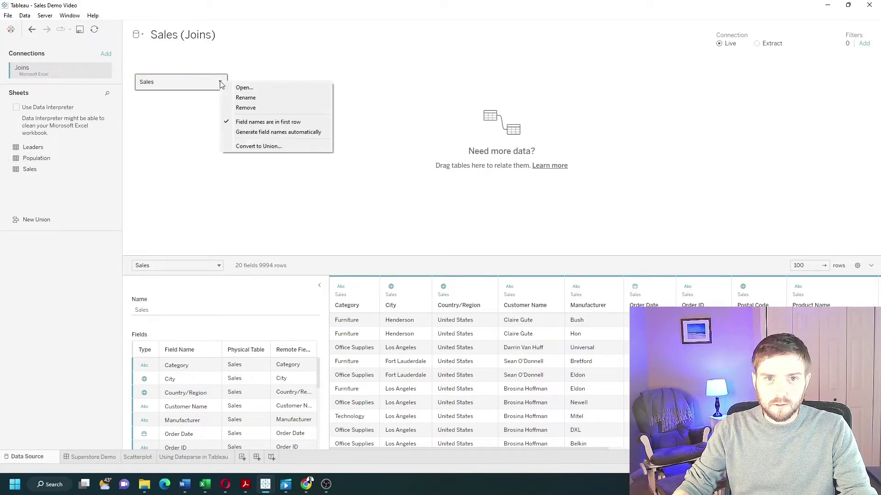
pyautogui.click(249, 88)
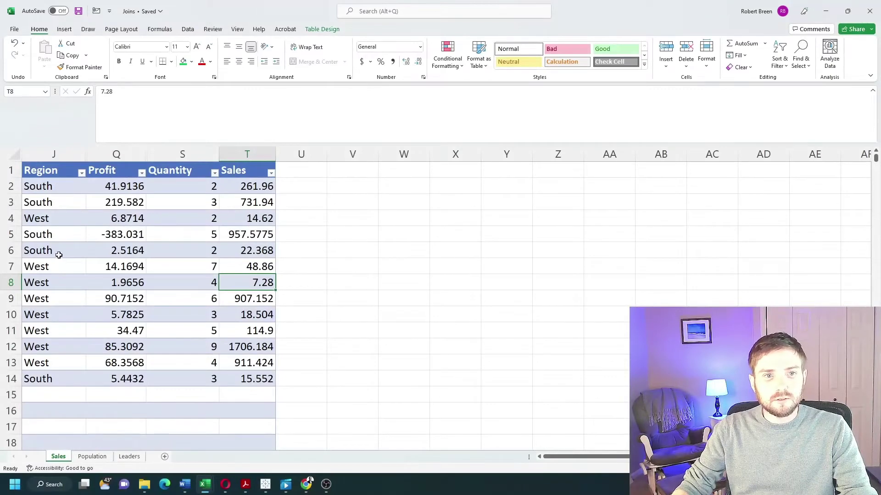
# Highlight the Region and Profit columns in Sales, then point out South, West and John on Leaders.
pyautogui.moveTo(59, 187); pyautogui.dragTo(57, 375)
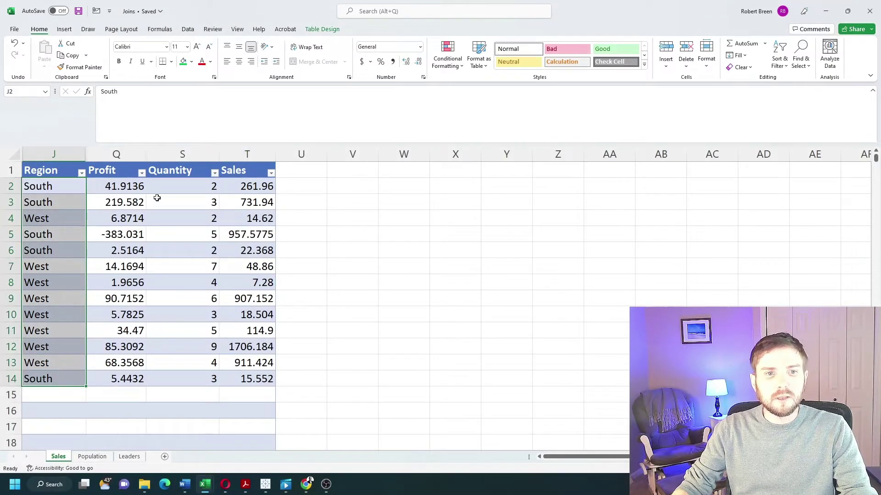
pyautogui.moveTo(140, 187); pyautogui.dragTo(128, 376)
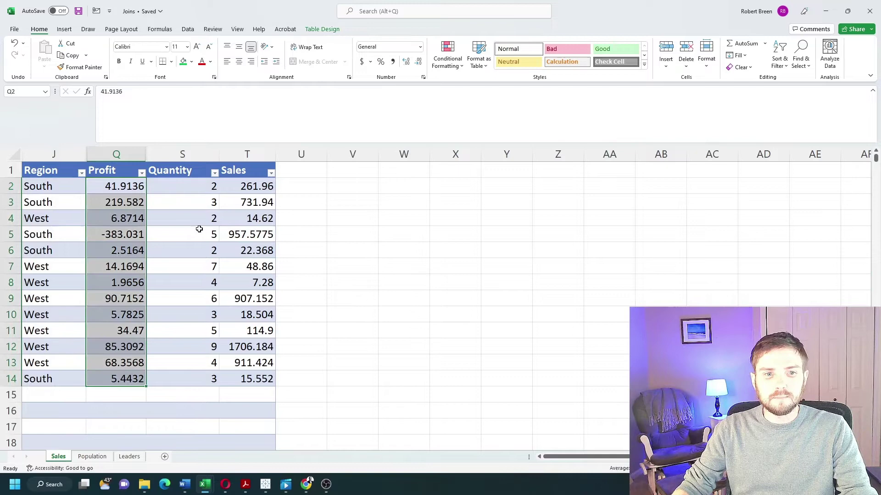
pyautogui.click(129, 455)
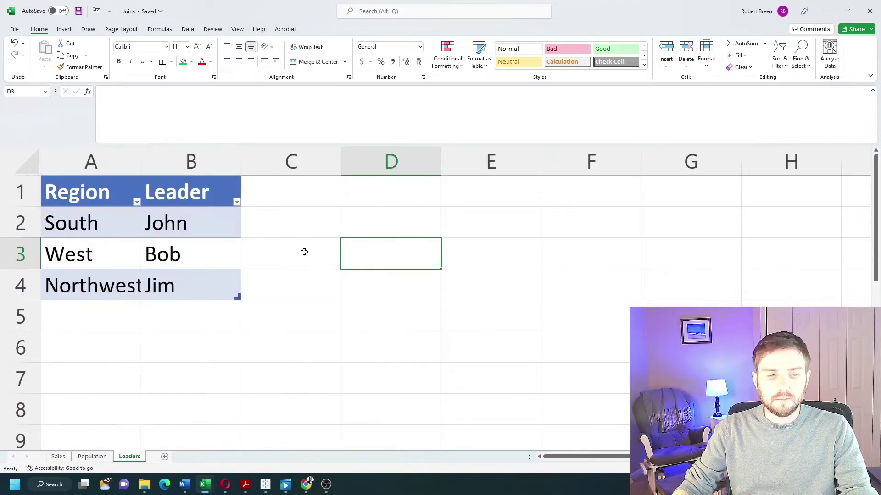
pyautogui.click(138, 234)
pyautogui.click(180, 229)
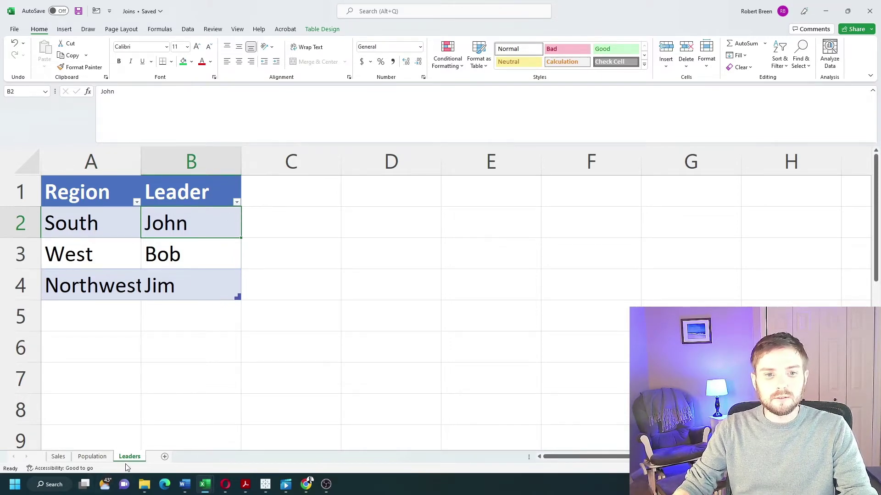
pyautogui.click(92, 231)
pyautogui.click(90, 246)
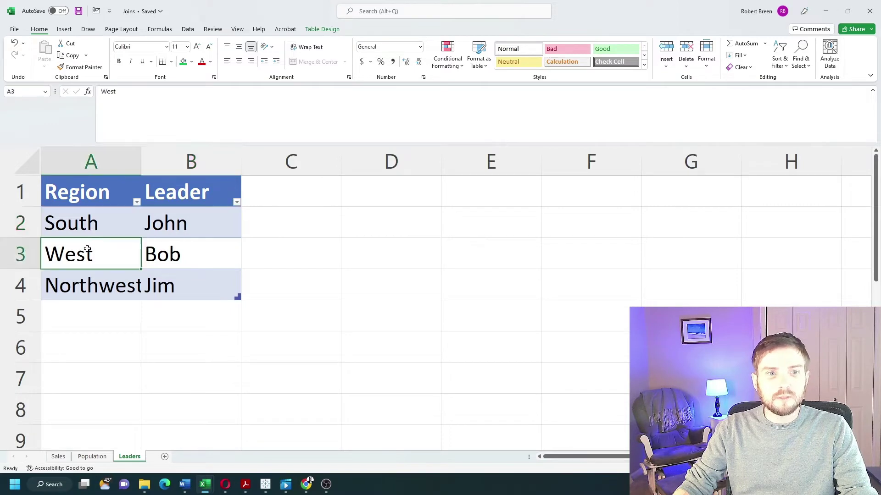
pyautogui.click(84, 228)
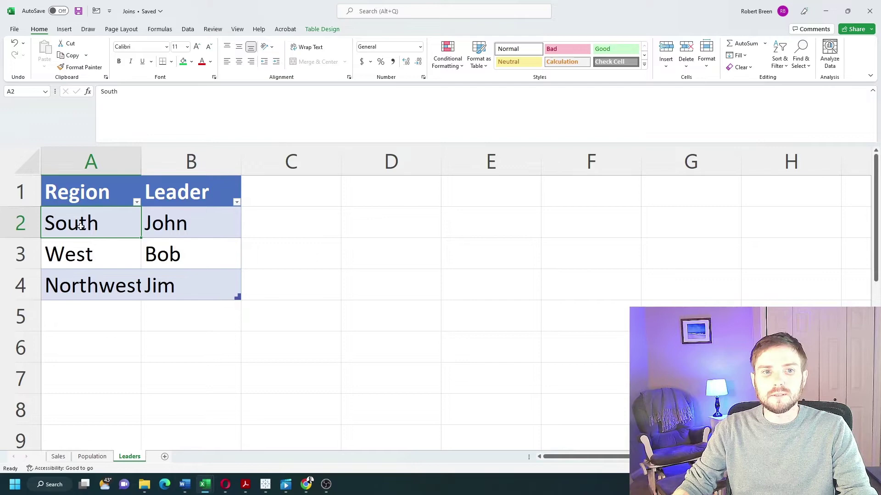
# Mark the South rows on the Sales sheet, clear them, and return to the Leaders sheet.
pyautogui.click(59, 455)
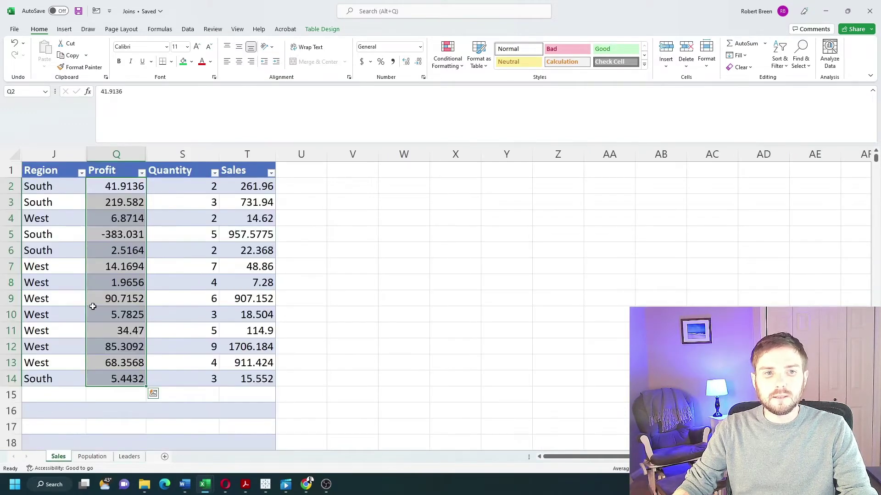
pyautogui.moveTo(47, 188); pyautogui.dragTo(48, 200)
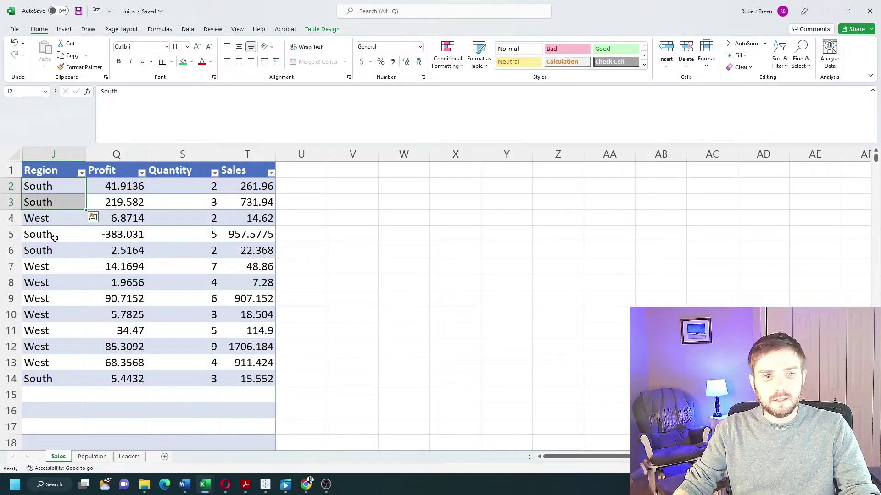
pyautogui.moveTo(53, 236); pyautogui.dragTo(56, 252)
pyautogui.keyDown('ctrl'); pyautogui.click(55, 380); pyautogui.keyUp('ctrl')
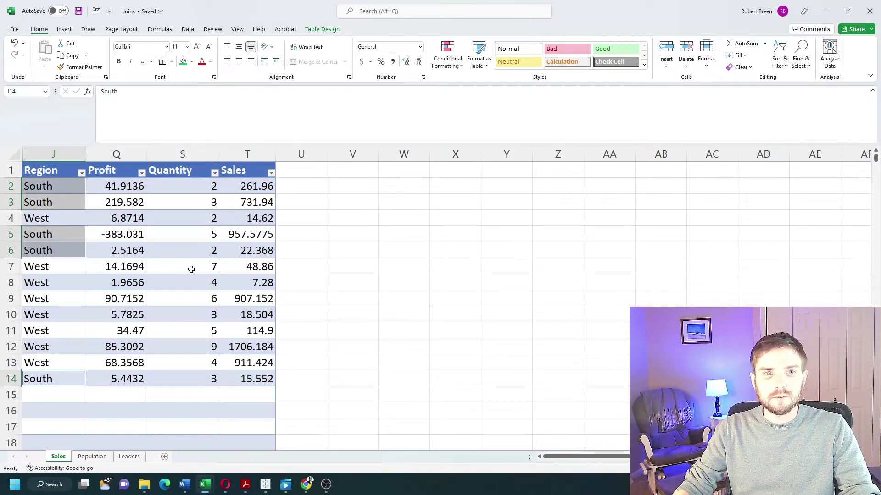
pyautogui.click(192, 269)
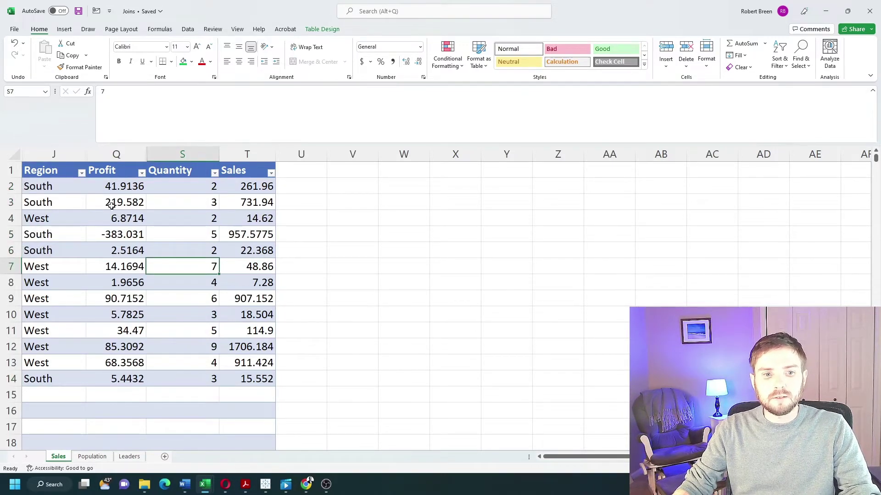
pyautogui.click(131, 457)
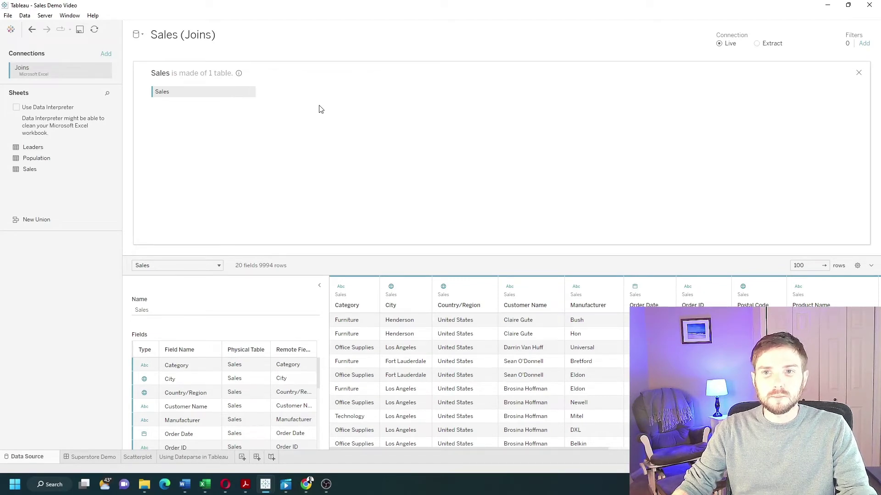
# Add Leaders beside Sales in the physical layer and check the Region = Region (Leaders) join clause.
pyautogui.click(858, 74)
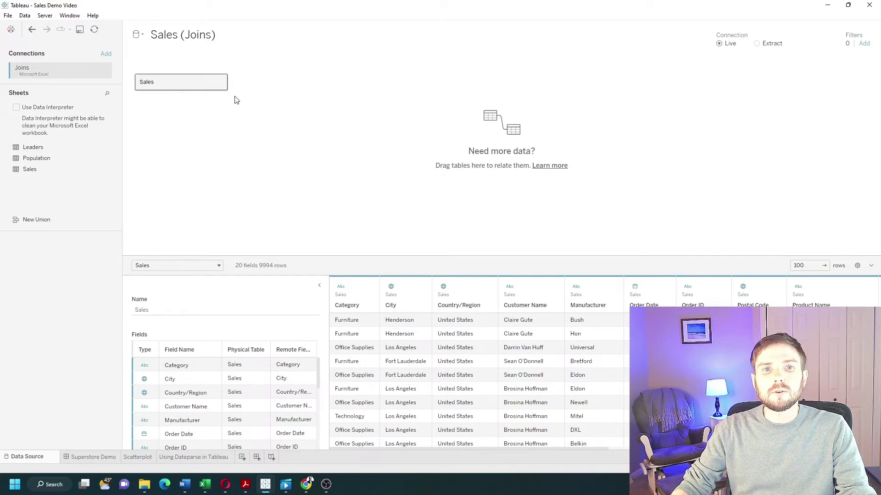
pyautogui.moveTo(180, 82)
pyautogui.click(221, 84)
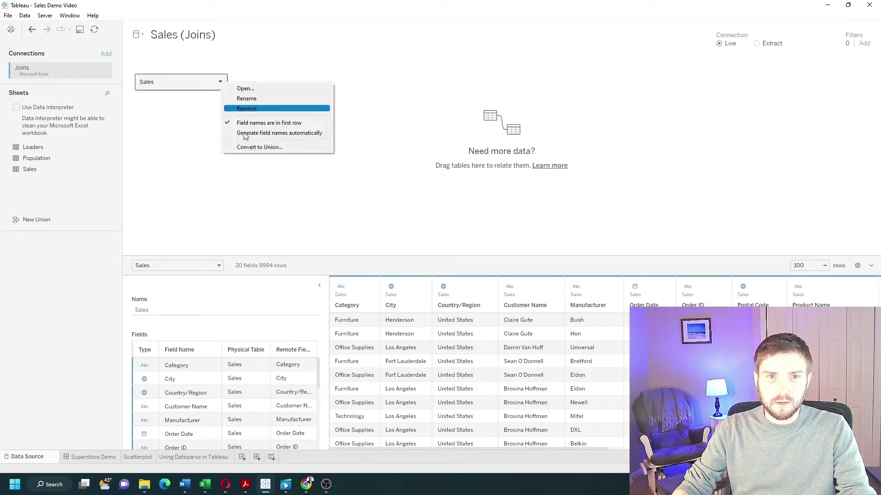
pyautogui.click(245, 88)
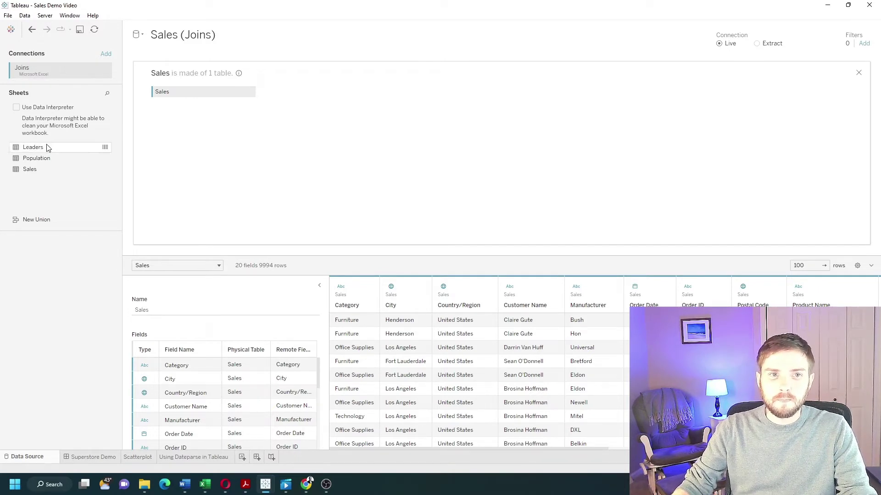
pyautogui.moveTo(39, 148)
pyautogui.mouseDown()
pyautogui.moveTo(303, 104)
pyautogui.moveTo(273, 102)
pyautogui.mouseUp()
pyautogui.click(281, 92)
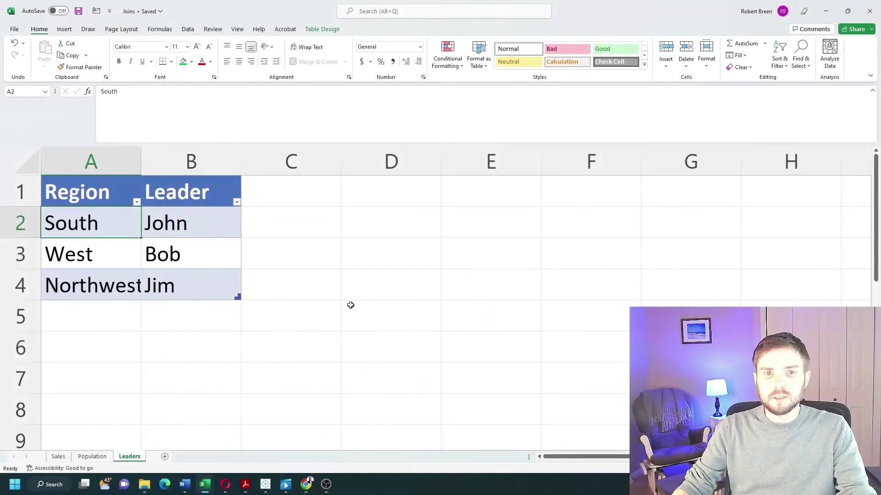
# Check the Region values in column J of the Sales sheet, including South in J5.
pyautogui.click(58, 457)
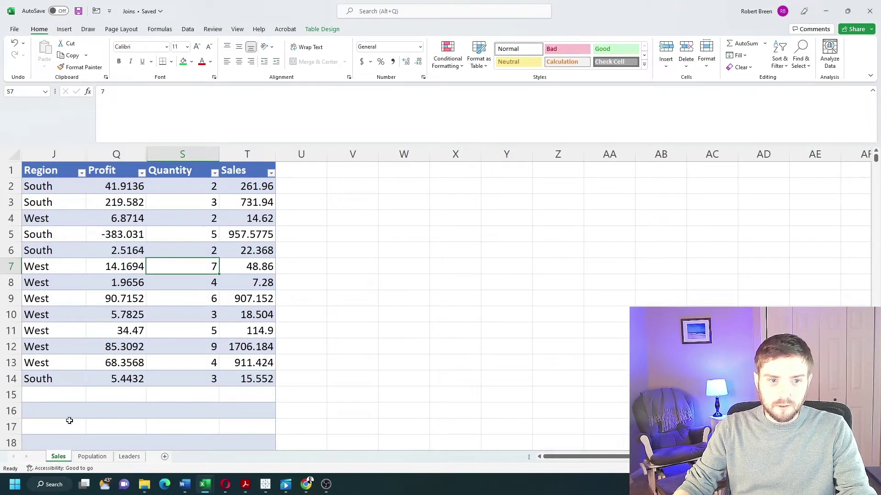
pyautogui.click(40, 187)
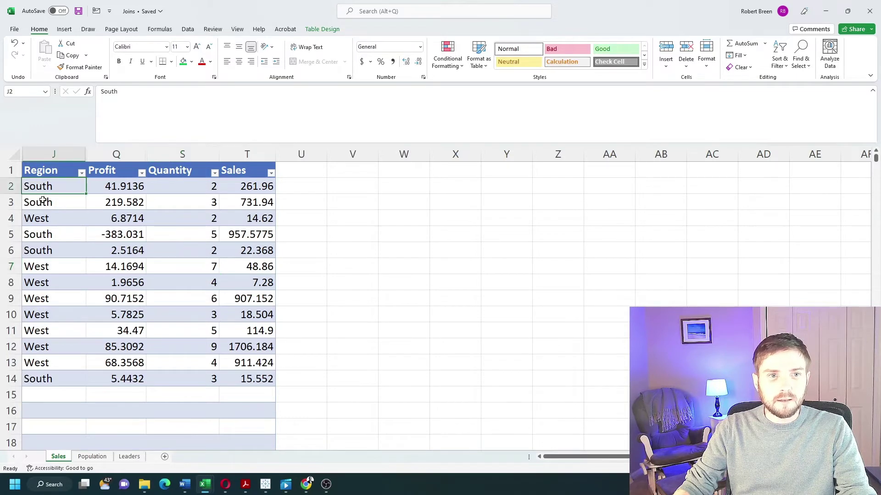
pyautogui.click(51, 254)
pyautogui.click(53, 238)
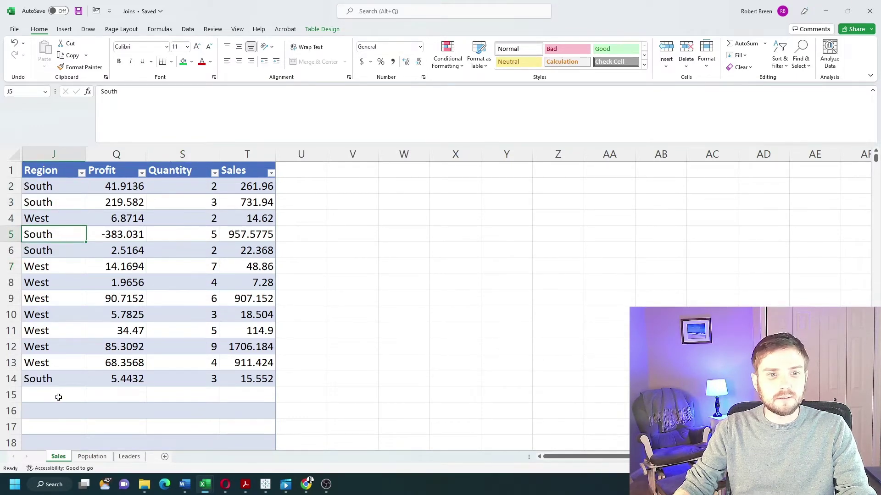
# Show the Population sheet and select the three South rows A8:A10.
pyautogui.click(92, 456)
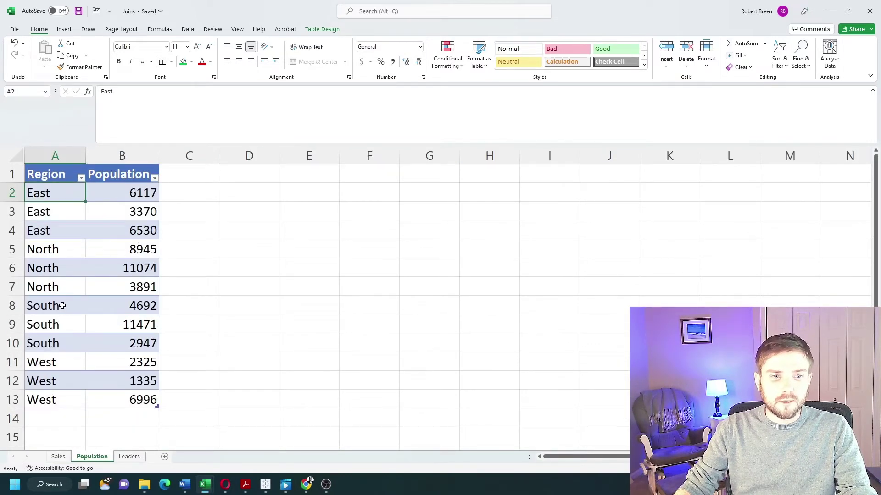
pyautogui.moveTo(64, 305); pyautogui.dragTo(64, 340)
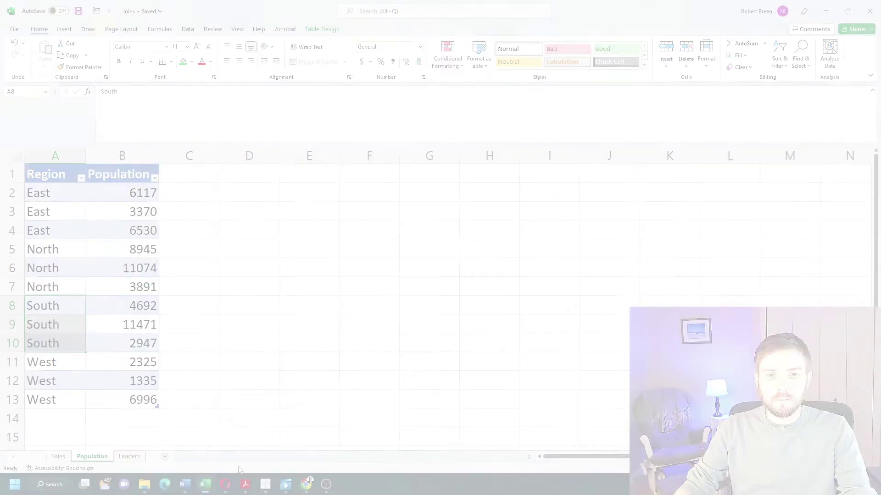
# Return to the logical canvas and add Population as a table related to Sales.
pyautogui.click(477, 155)
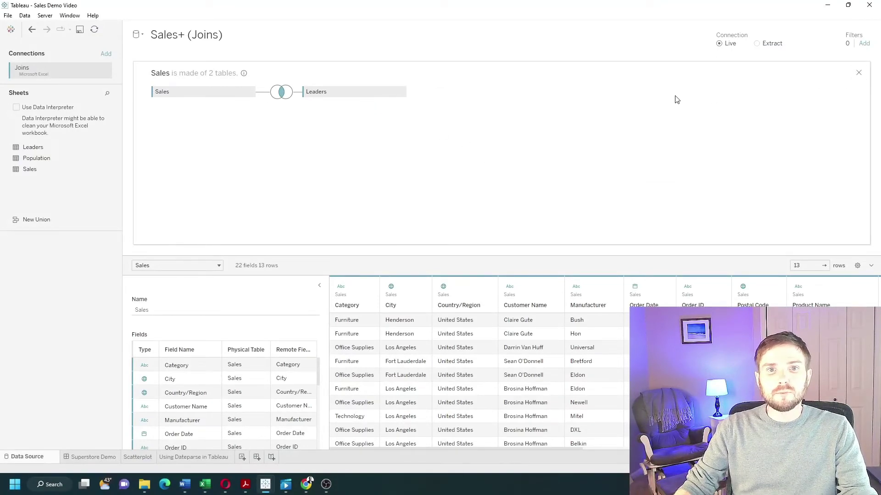
pyautogui.click(858, 73)
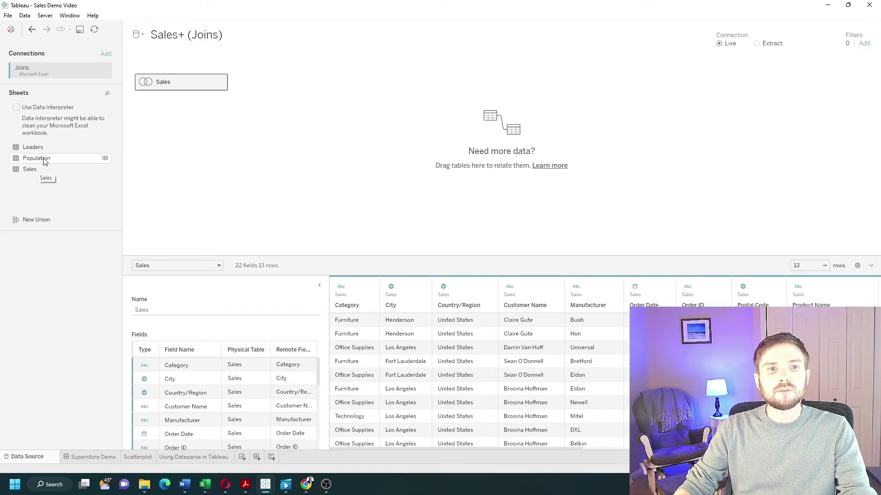
pyautogui.moveTo(36, 158)
pyautogui.mouseDown()
pyautogui.moveTo(284, 93)
pyautogui.moveTo(276, 86)
pyautogui.mouseUp()
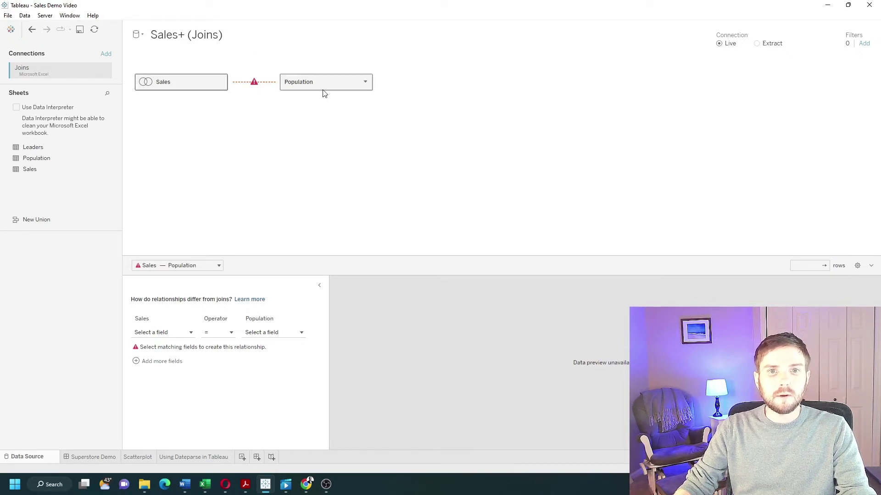
# Match Region to Region (Population) for the relationship and preview the Sales fields.
pyautogui.click(166, 333)
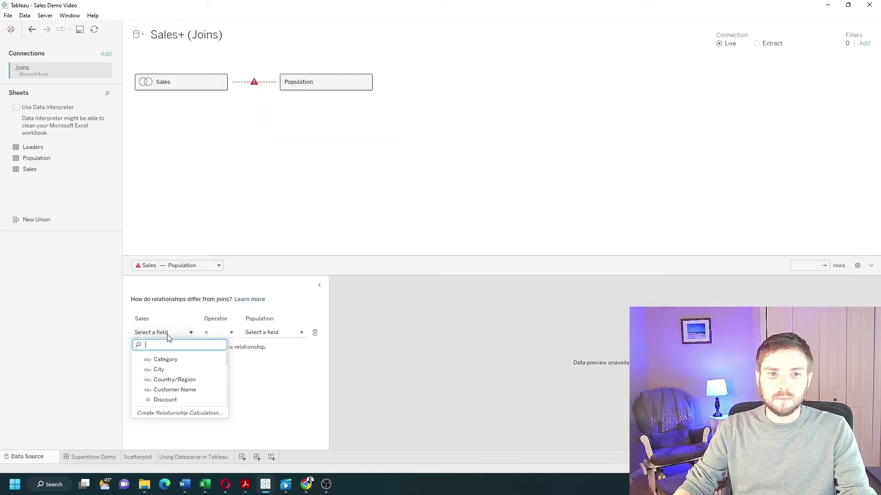
pyautogui.scroll(-3, 176, 390)
pyautogui.scroll(3, 176, 389)
pyautogui.scroll(-5, 176, 389)
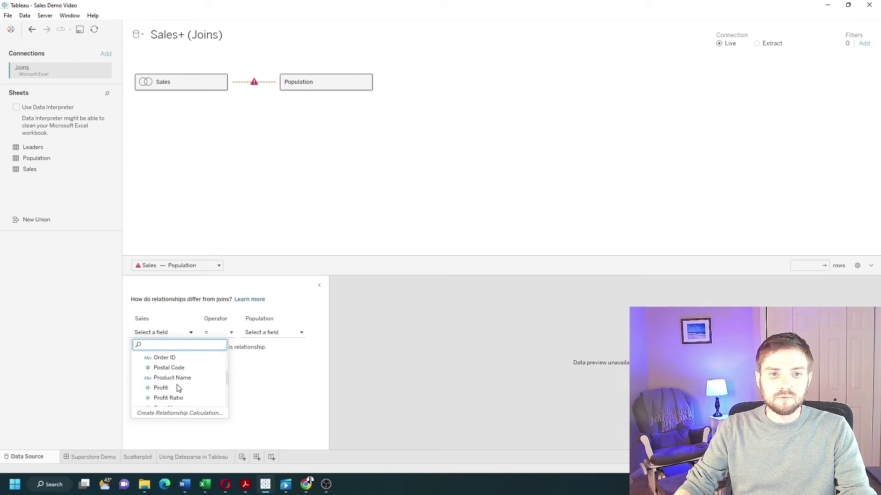
pyautogui.write('reg')
pyautogui.click(163, 369)
pyautogui.click(274, 333)
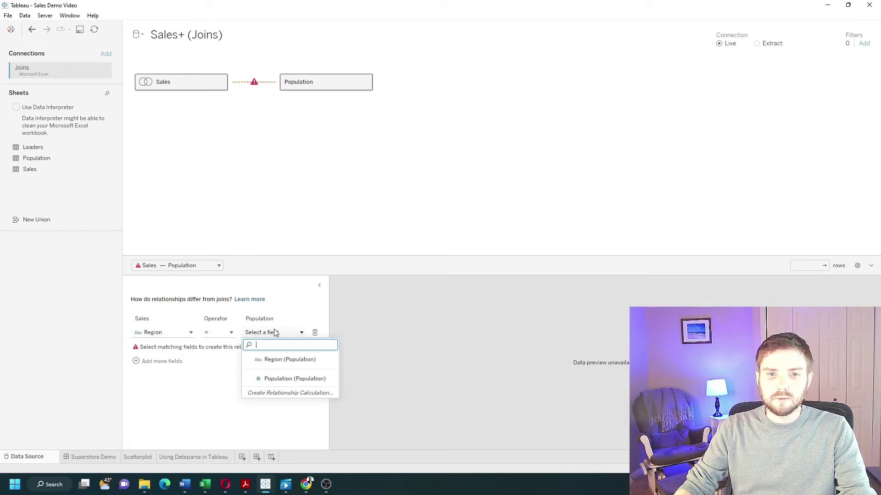
pyautogui.write('reg')
pyautogui.click(281, 361)
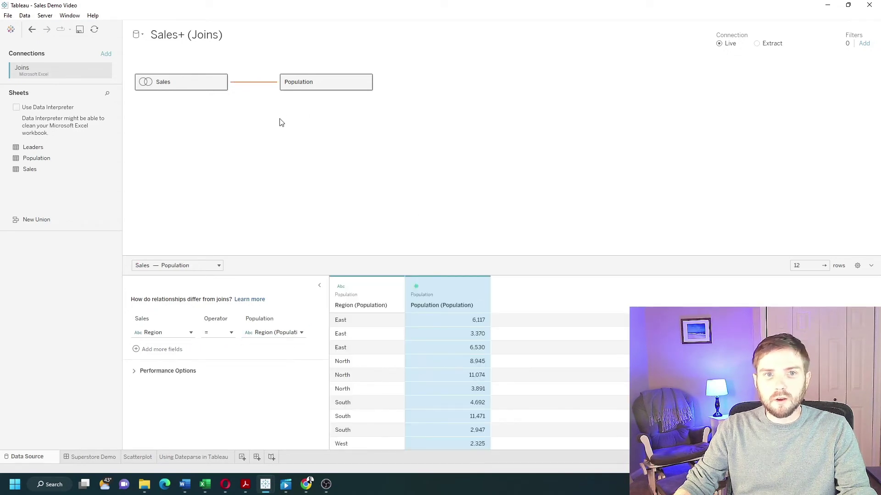
pyautogui.click(202, 86)
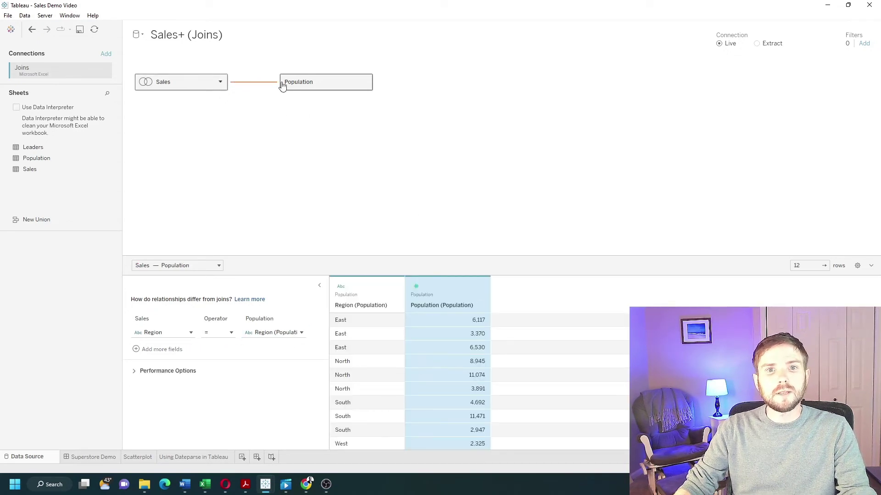